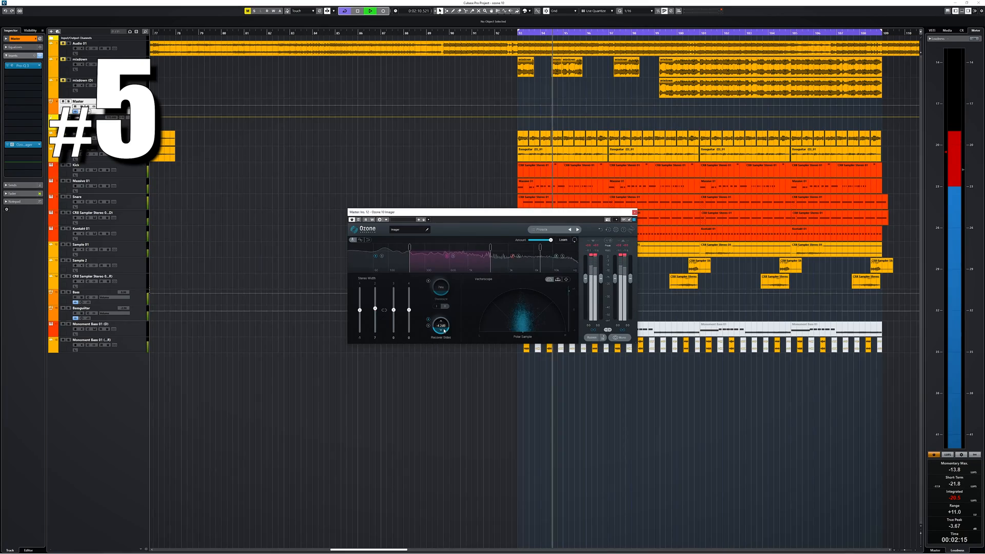
Step: Set the Imager's Recover Sides amount to -1.0 dB and adjust the stereo panning on the Master track
drag(444, 322, 447, 316)
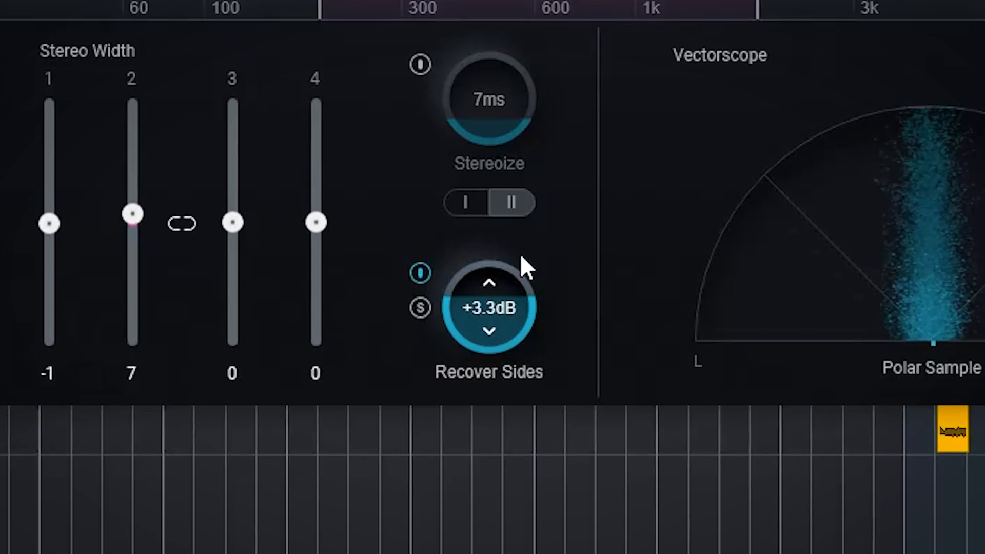
drag(520, 254, 565, 308)
drag(571, 236, 576, 284)
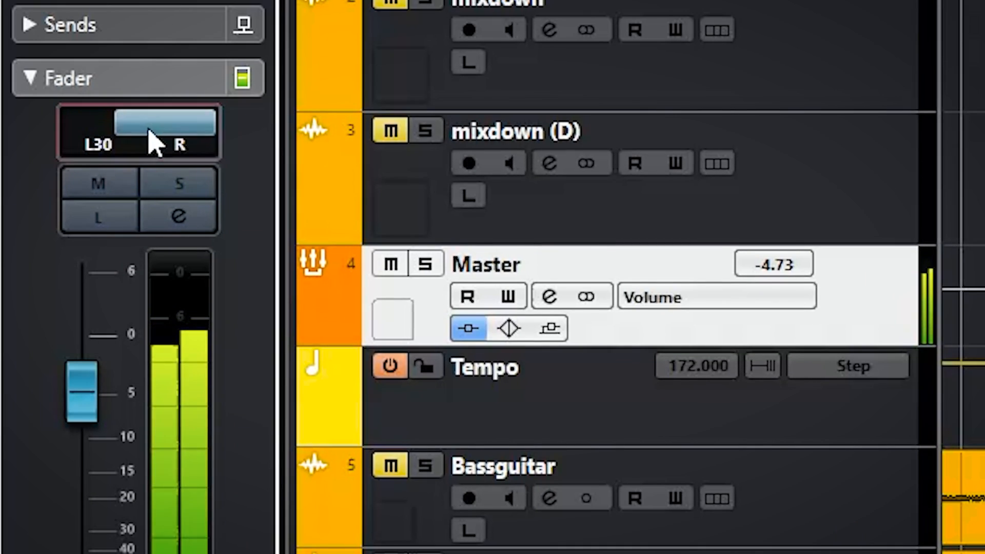
drag(153, 144, 161, 125)
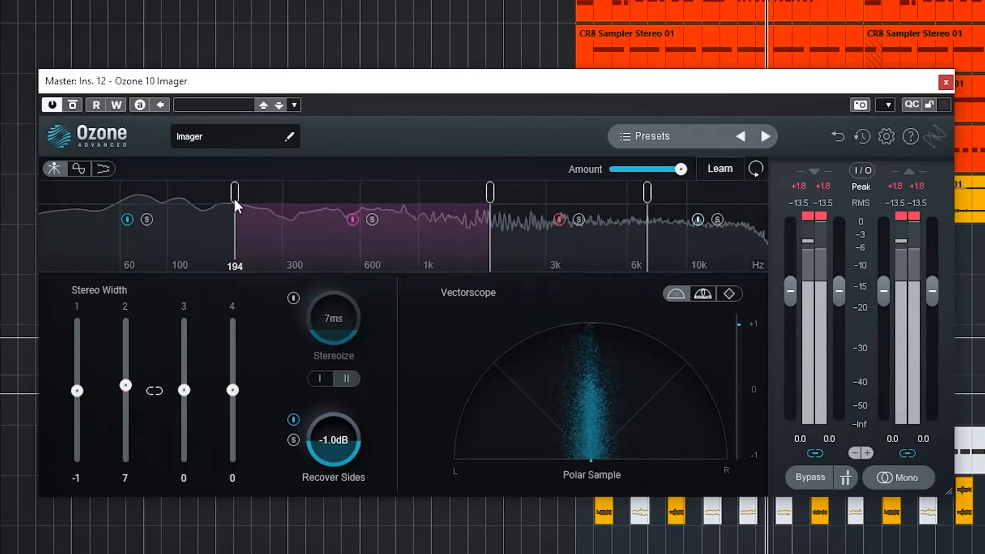
Step: Move the Imager's first crossover higher and third crossover lower, and reduce band 1's stereo width
mouse_move(235, 195)
mouse_down()
mouse_move(209, 194)
mouse_move(251, 193)
mouse_up()
mouse_move(492, 193)
mouse_down()
mouse_move(535, 195)
mouse_move(491, 195)
mouse_up()
drag(646, 194, 616, 194)
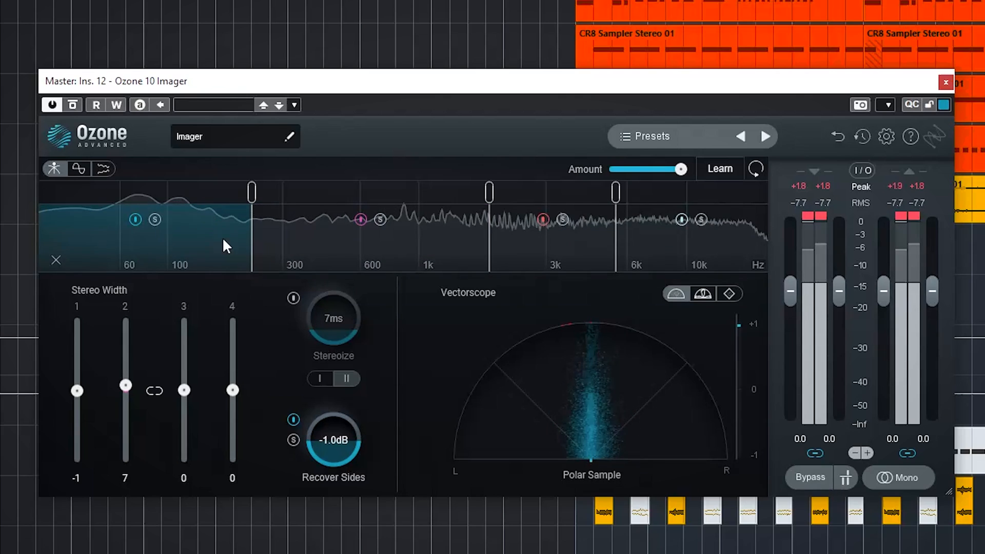
drag(77, 391, 72, 460)
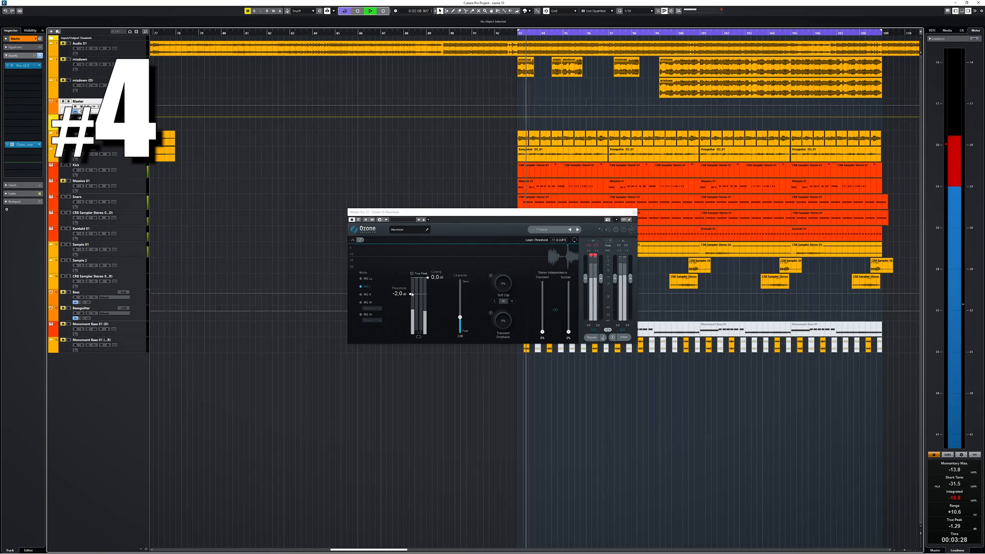
Step: Lower the Maximizer's threshold to -4.1 dB and enable Soft Clip at 66%, trying the H and M settings
drag(411, 295, 409, 303)
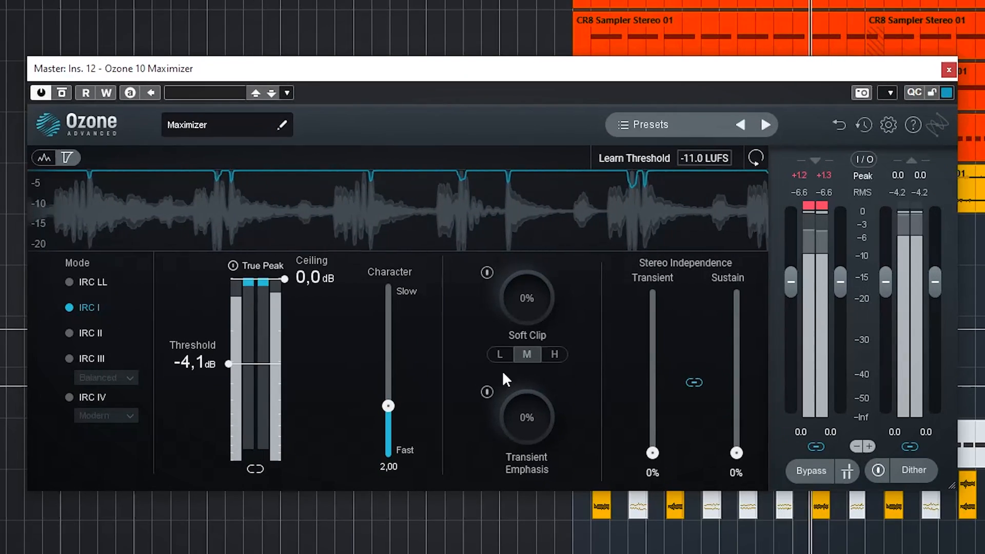
click(487, 273)
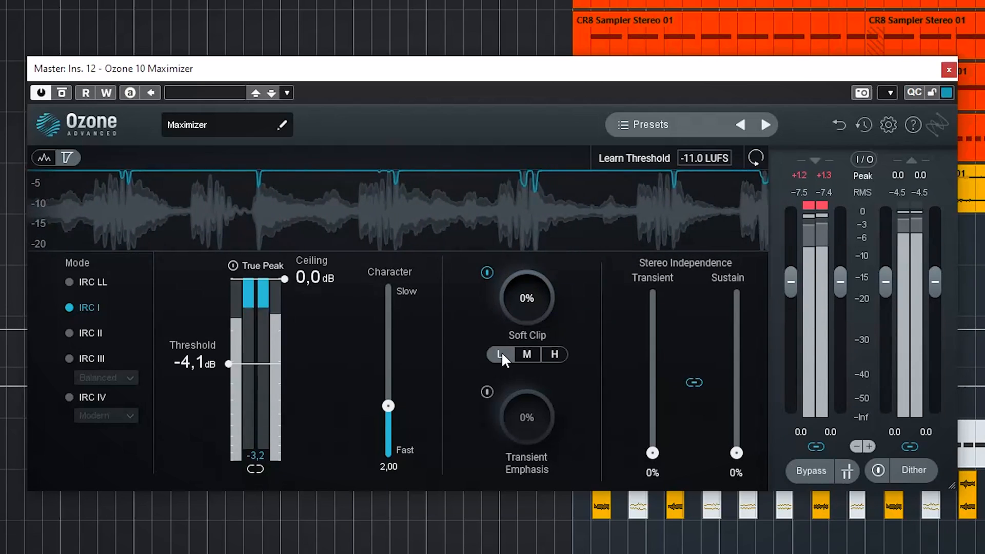
click(555, 355)
drag(537, 298, 555, 164)
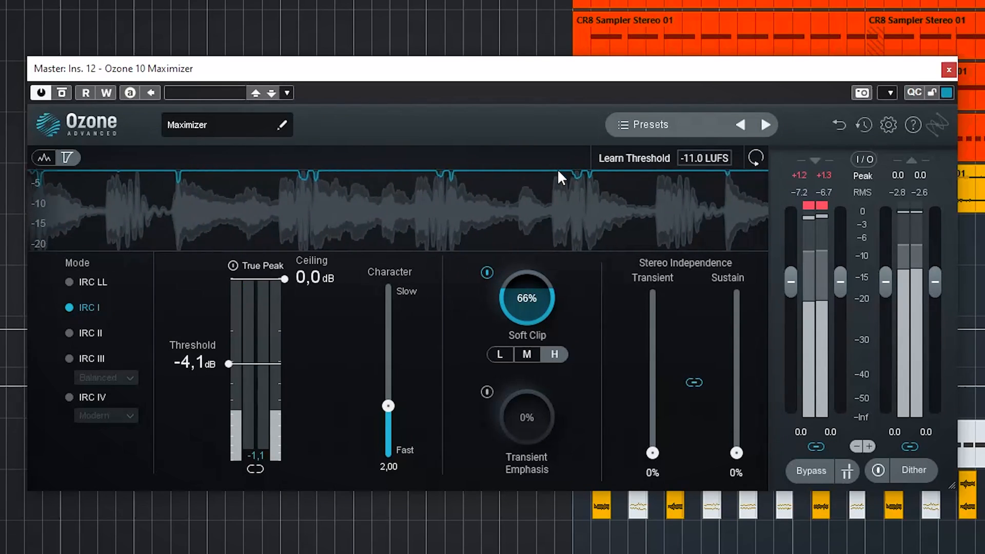
click(527, 354)
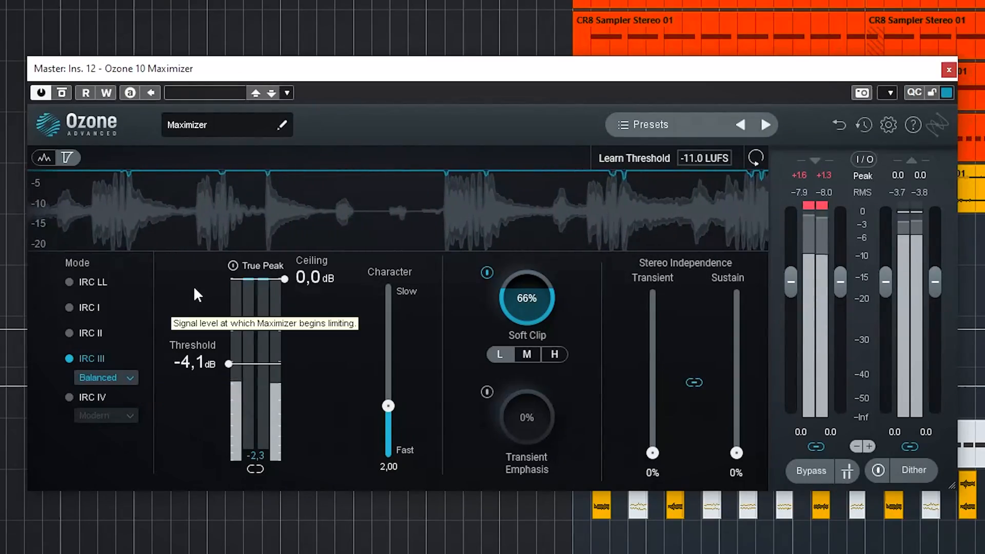
Step: Compare the playing master with the Maximizer bypassed and active, switching the bypass on and off twice
click(63, 93)
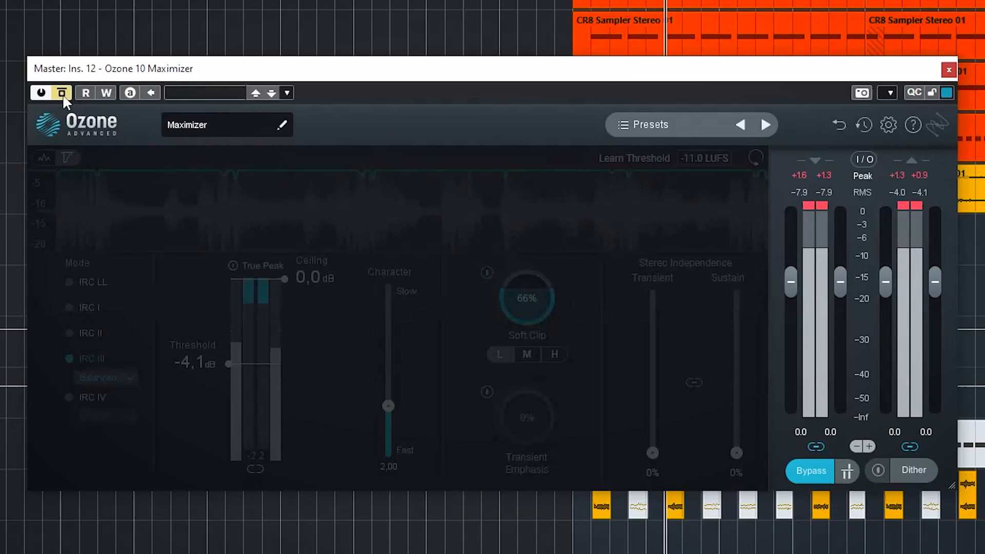
click(62, 94)
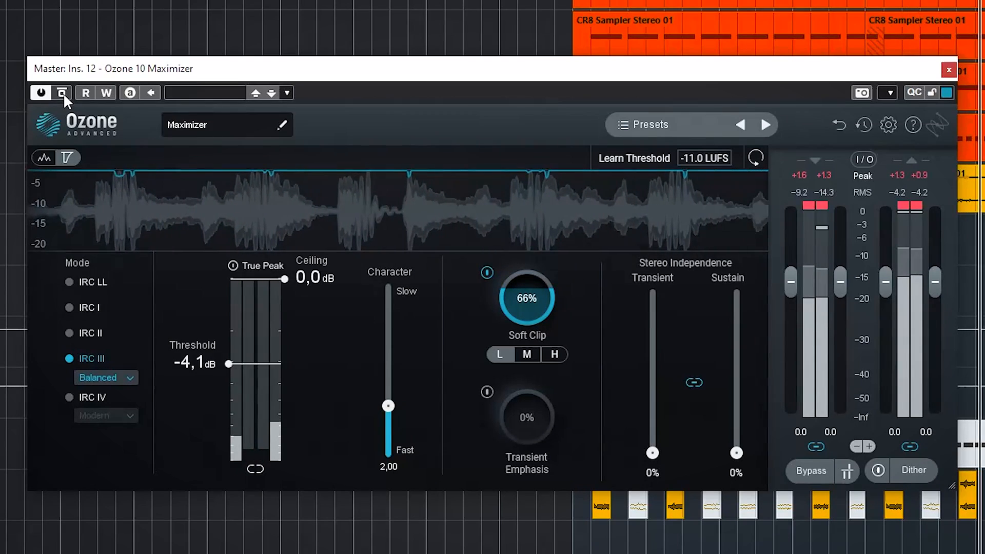
click(62, 94)
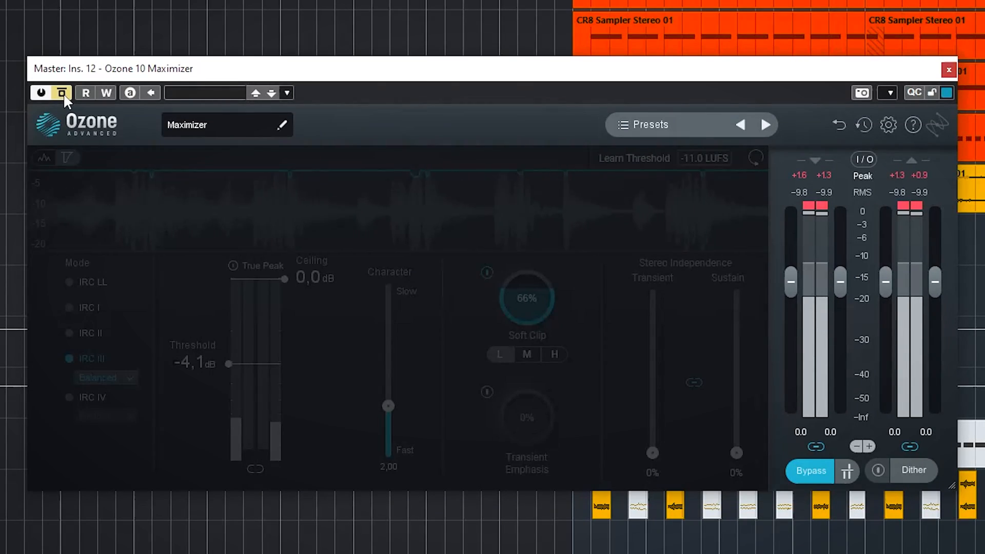
click(63, 93)
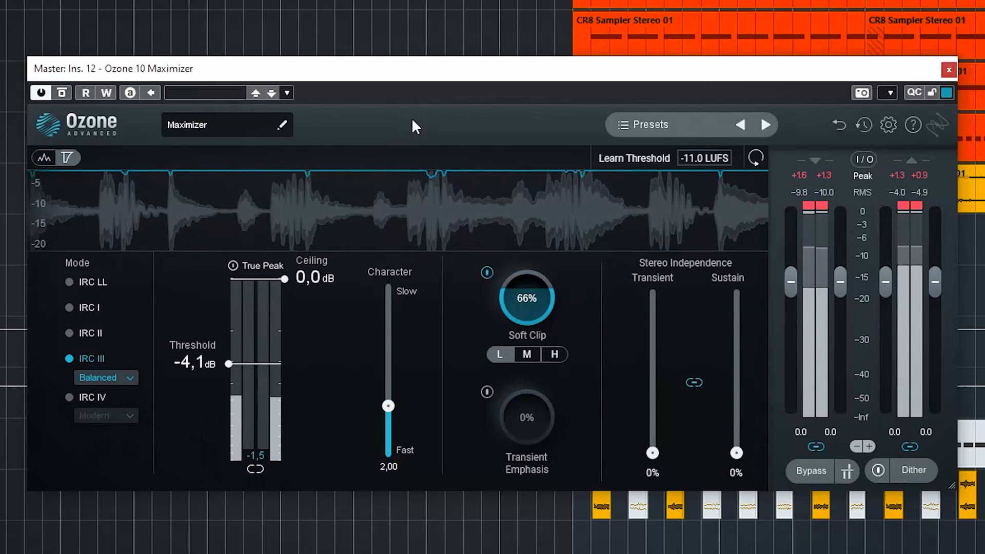
Step: Try a Maximizer threshold of about -7.6 dB and raise the threshold again
drag(230, 363, 228, 403)
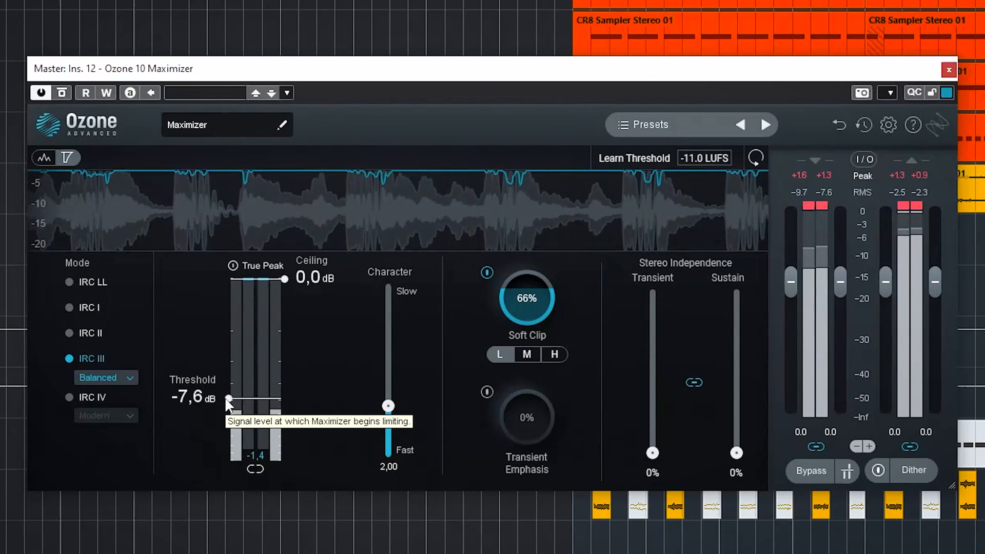
drag(226, 401, 240, 366)
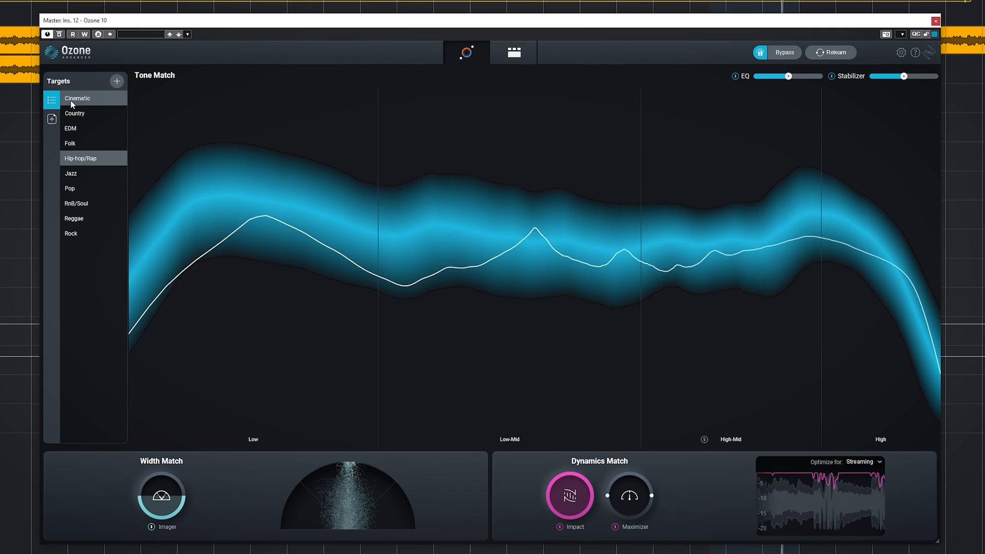
Step: Audition the Tone Match genre targets, including Cinematic, Country, EDM, Folk, Jazz, RnB/Soul, Reggae and Rock
click(70, 102)
click(73, 115)
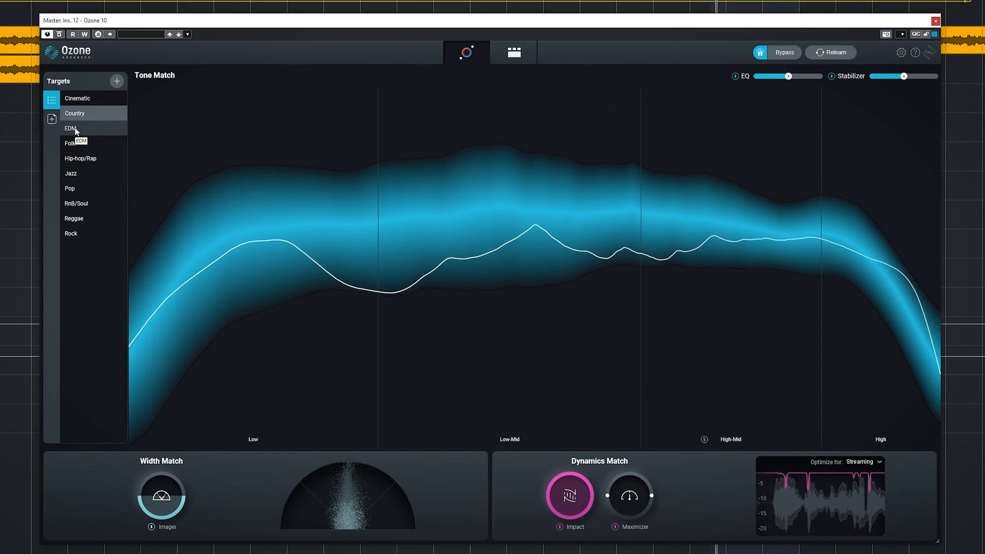
click(78, 143)
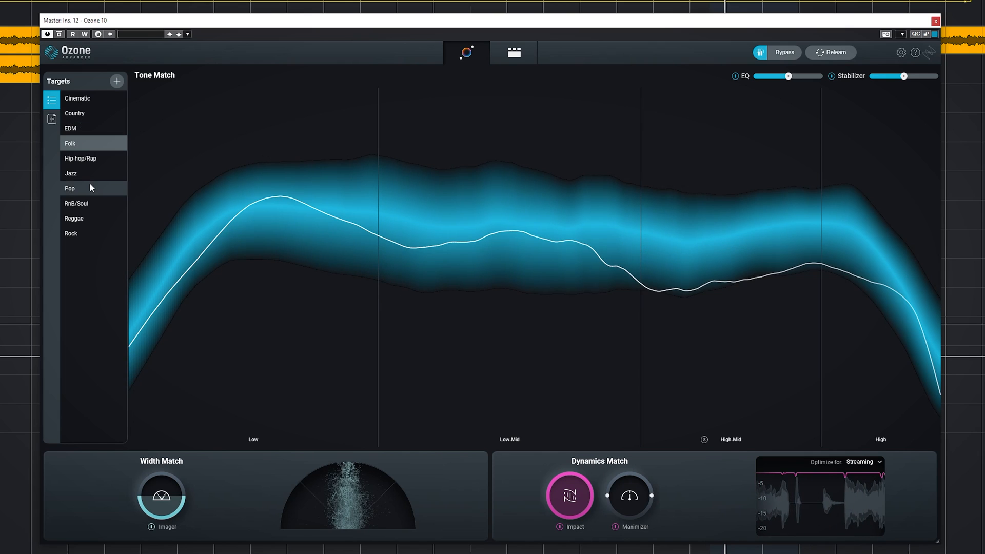
click(78, 189)
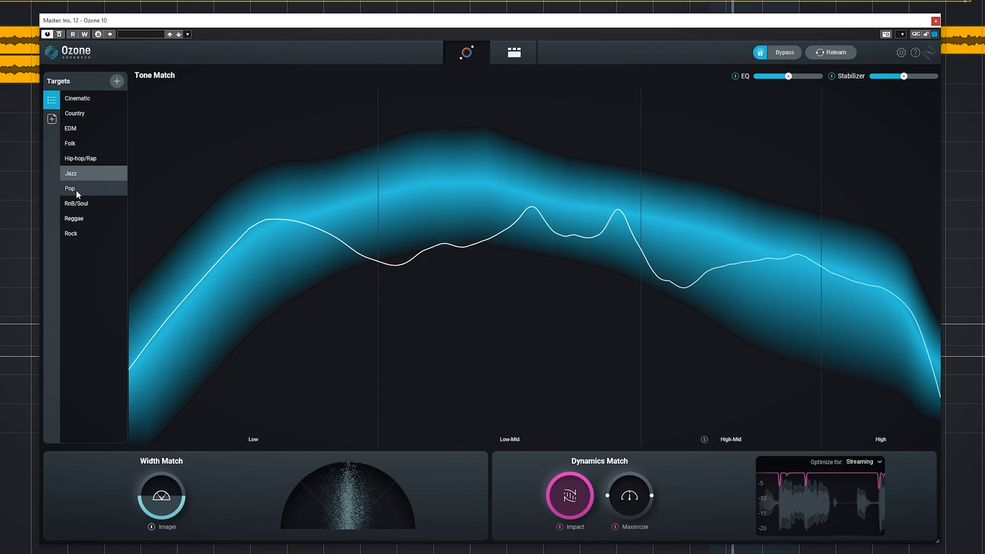
click(79, 205)
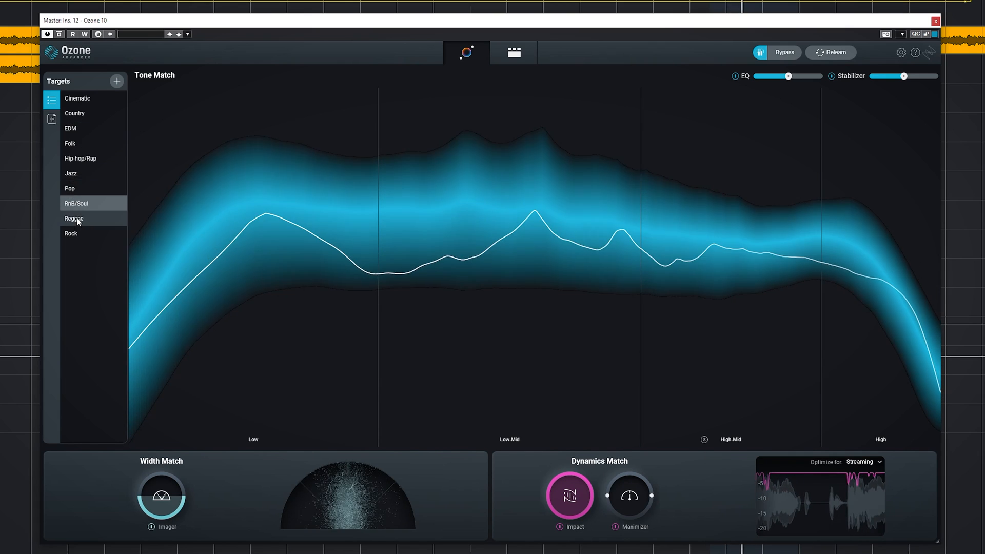
click(77, 217)
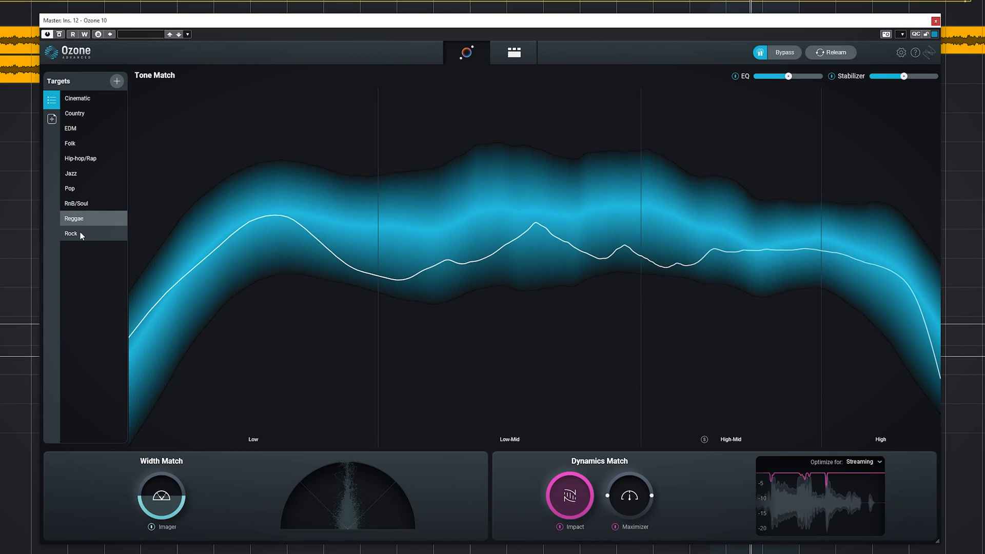
click(79, 234)
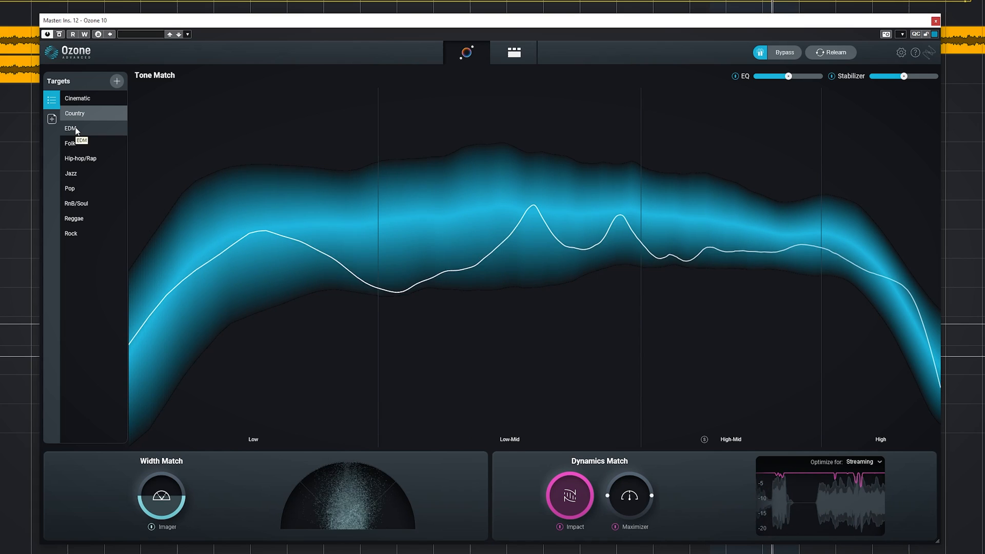
click(76, 130)
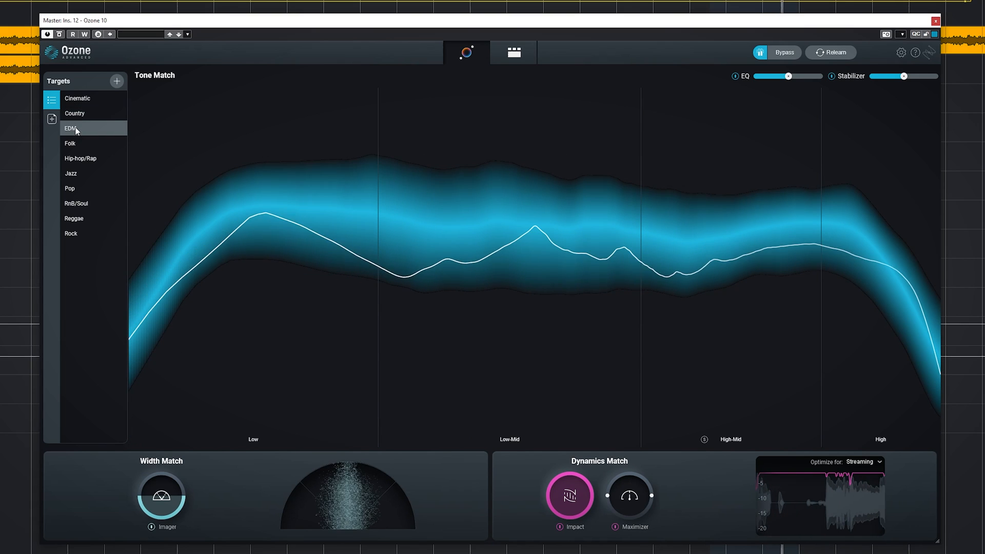
click(76, 116)
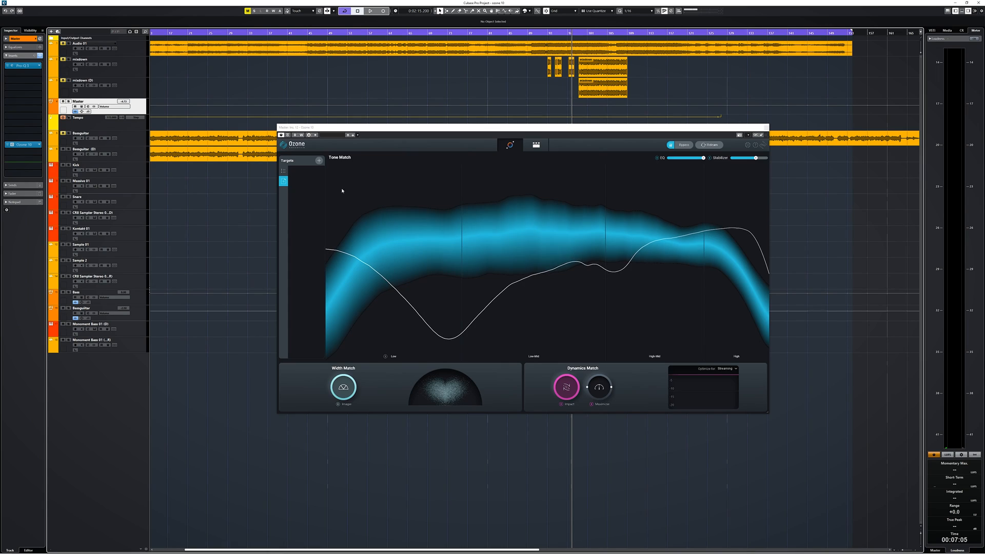
Step: Import a reference audio file as a custom Tone Match target, and lower the EQ amount for the match
click(319, 161)
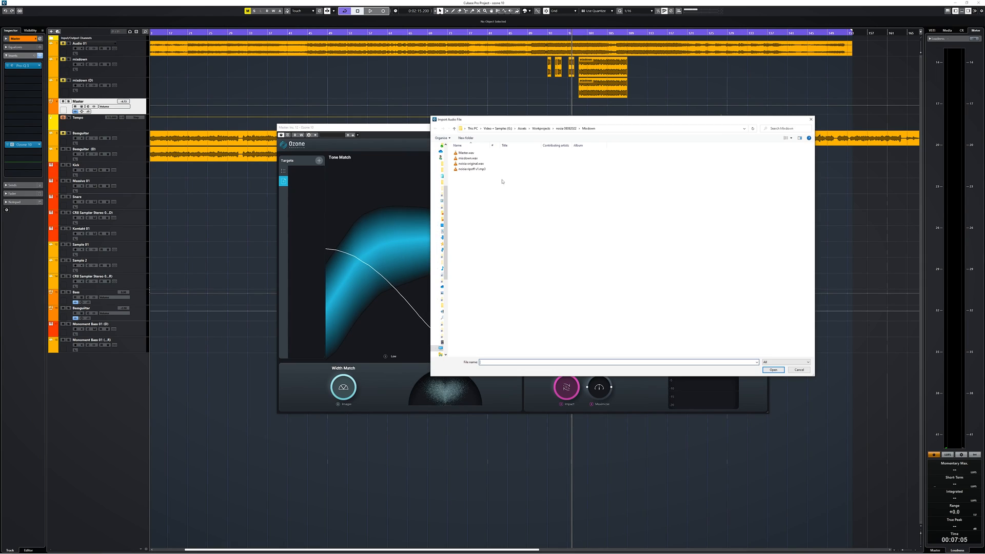
click(779, 372)
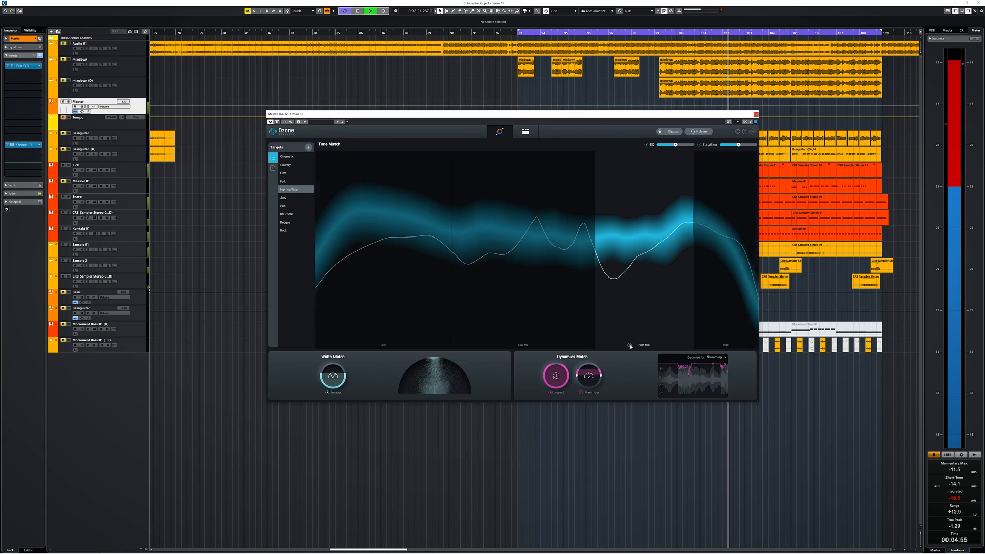
drag(691, 145, 652, 147)
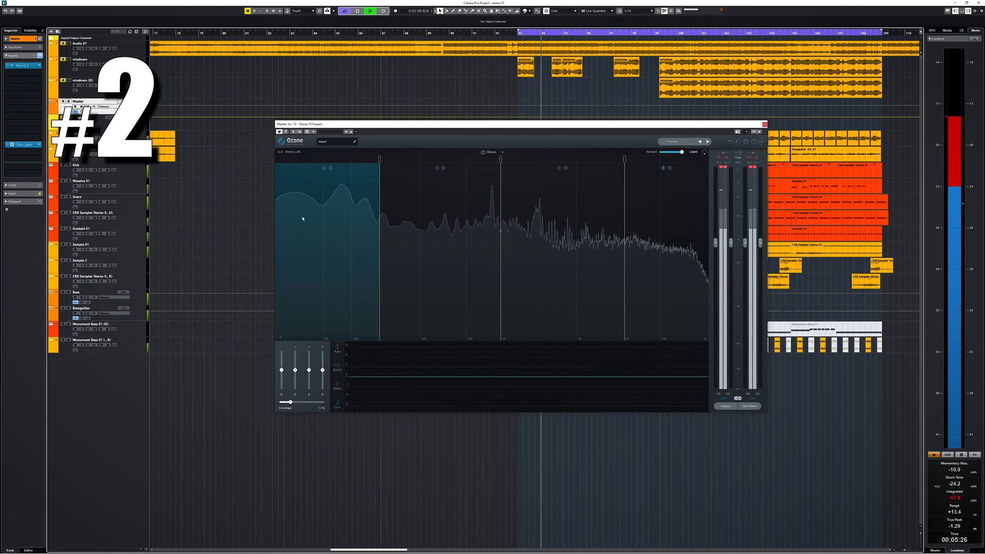
Step: Try boosting and cutting the Impact bands, and set bands 1 to 4 to 1, -33, -33 and -56
drag(295, 370, 297, 357)
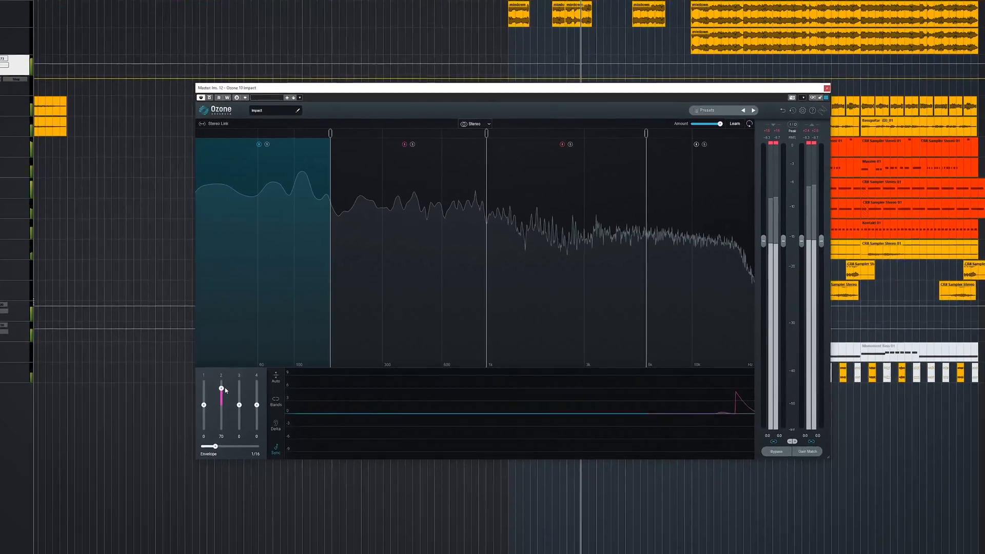
drag(226, 390, 227, 385)
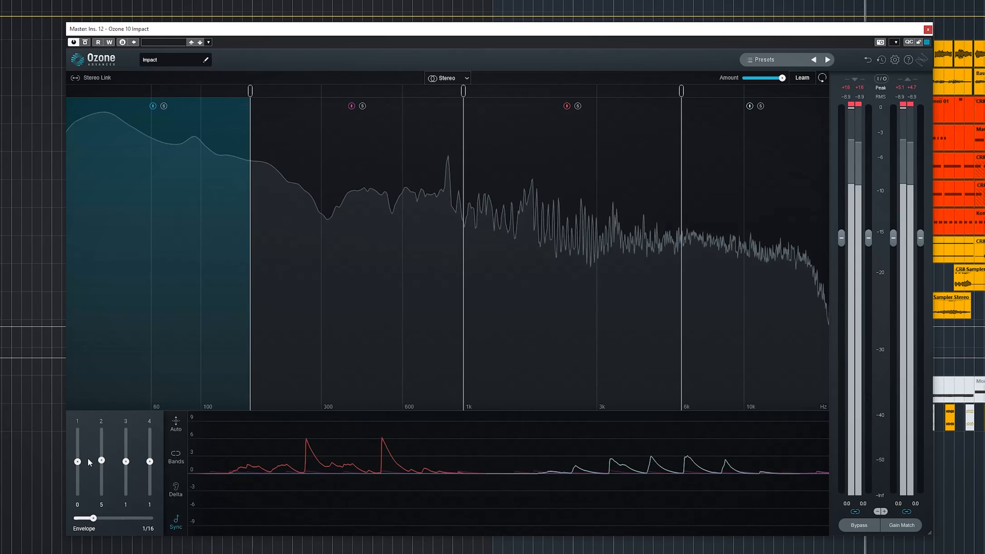
drag(80, 447, 148, 479)
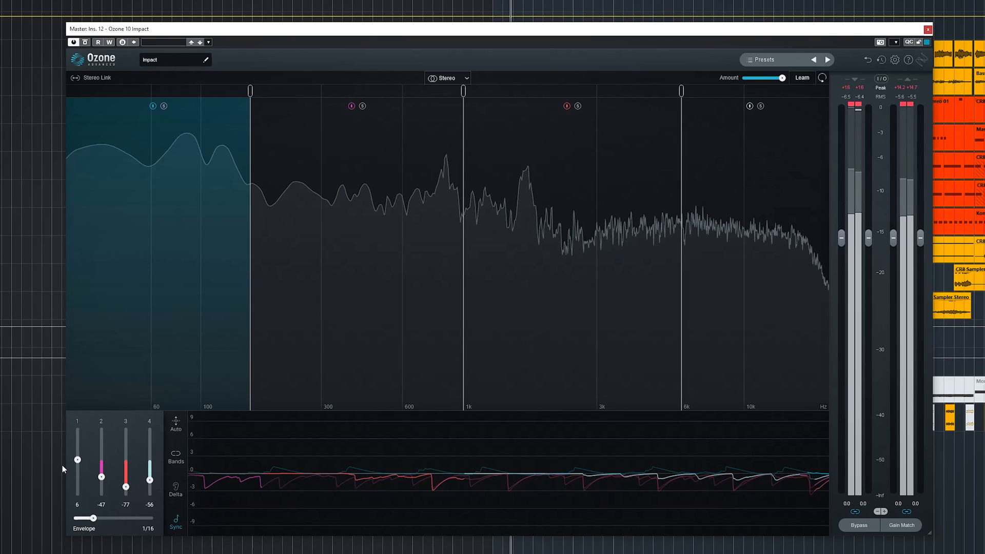
drag(78, 461, 102, 460)
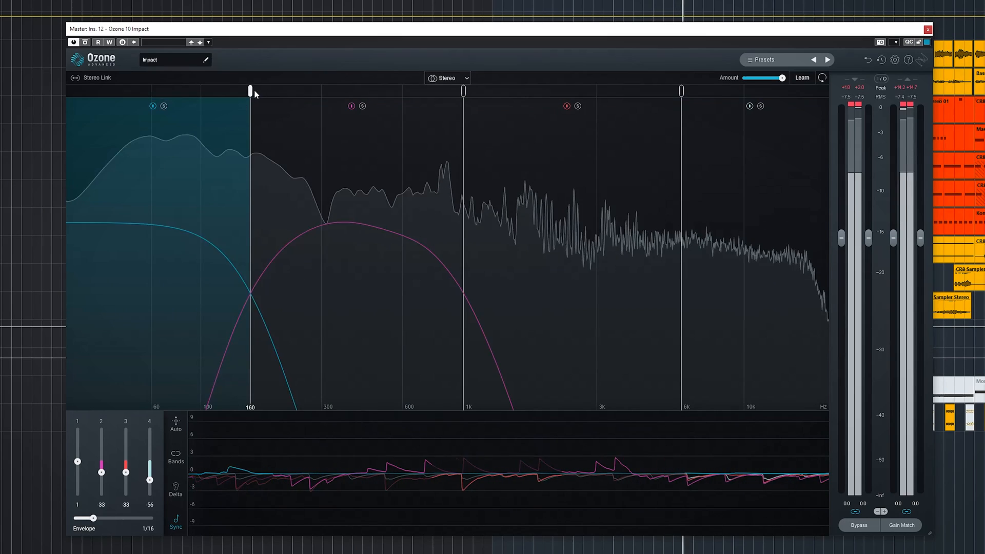
Step: Move the Impact module's three band crossovers higher, placing the second at 1.4 kHz
drag(251, 93, 296, 95)
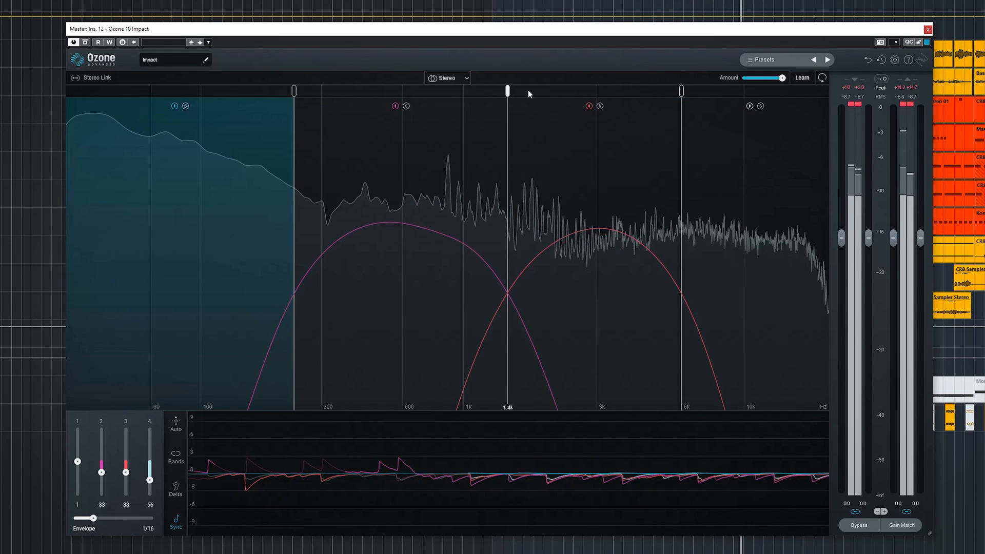
mouse_move(678, 94)
mouse_down()
mouse_move(715, 95)
mouse_move(682, 96)
mouse_up()
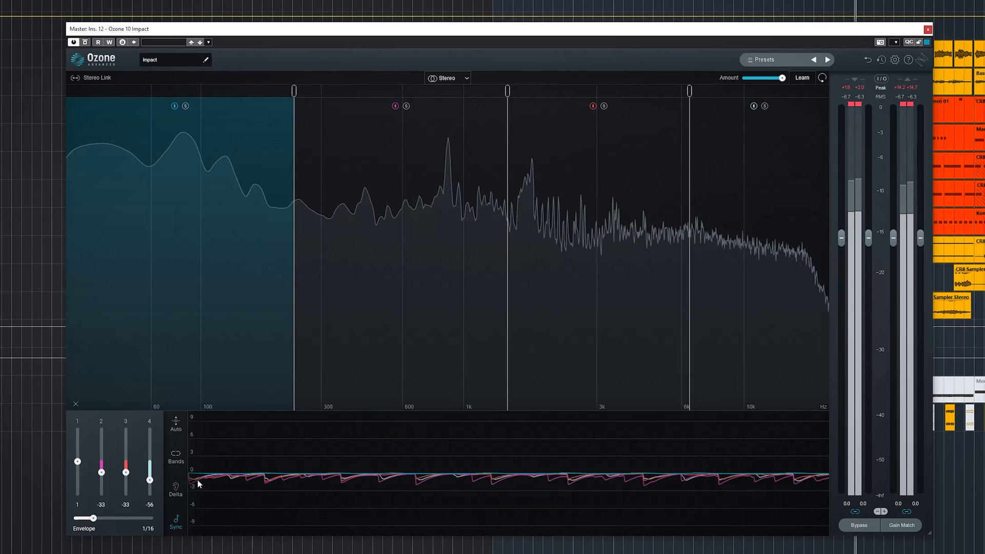
Step: Raise Impact band 2 to 47 and set the tempo-synced envelope to 1/16T, trying longer note values first
click(174, 526)
drag(99, 518, 103, 519)
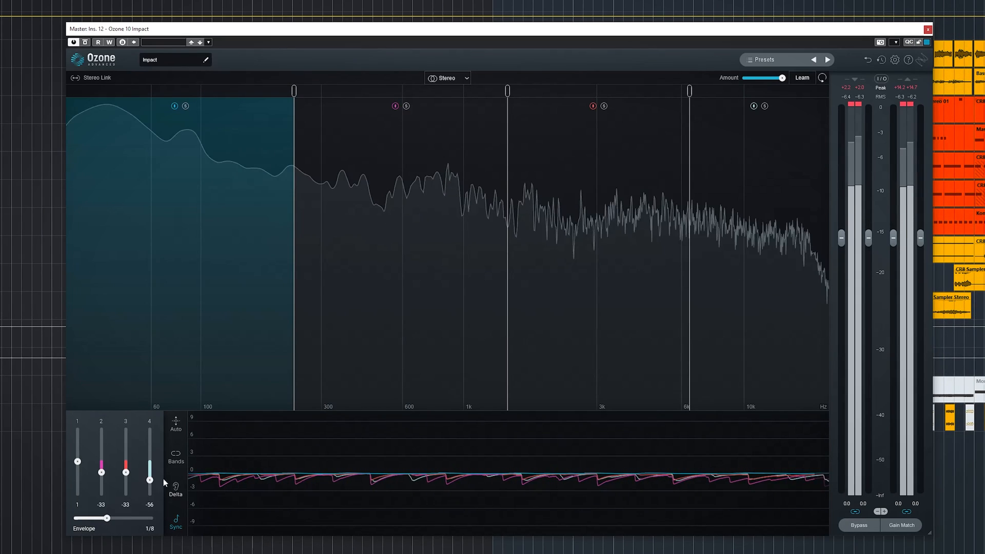
drag(105, 473, 106, 446)
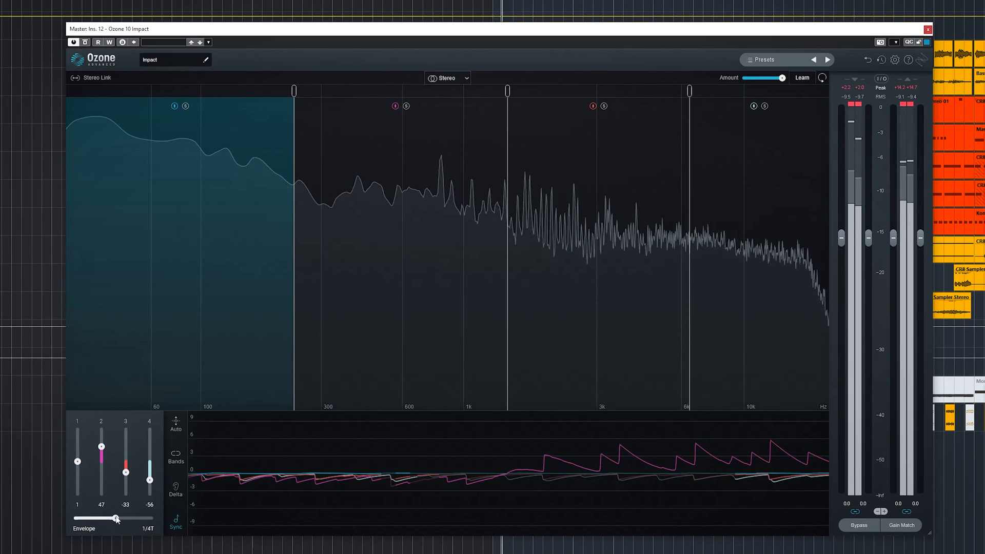
drag(120, 519, 90, 519)
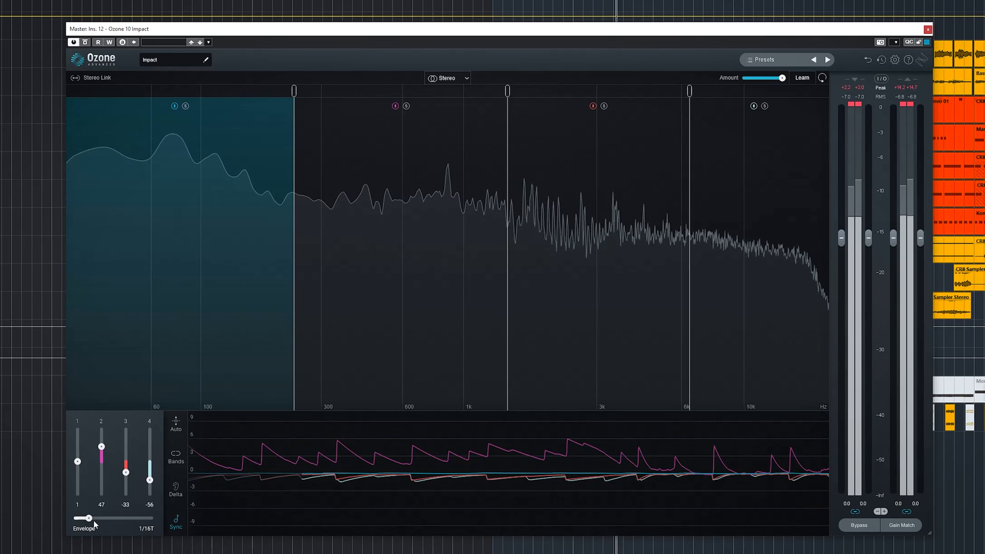
Step: Set the Impact envelope to a dotted 1/16 note and lower band 2 to -10
drag(90, 520, 100, 522)
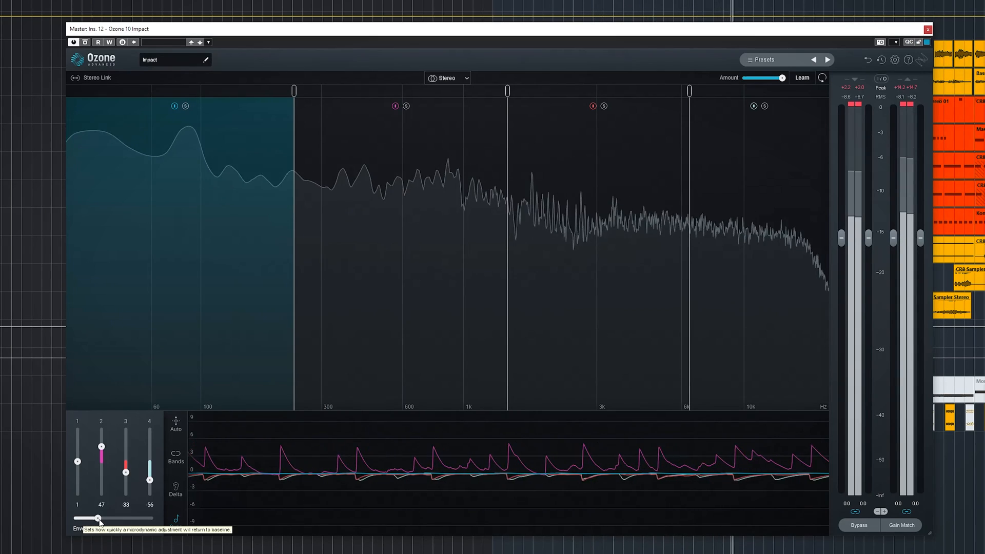
drag(101, 447, 100, 470)
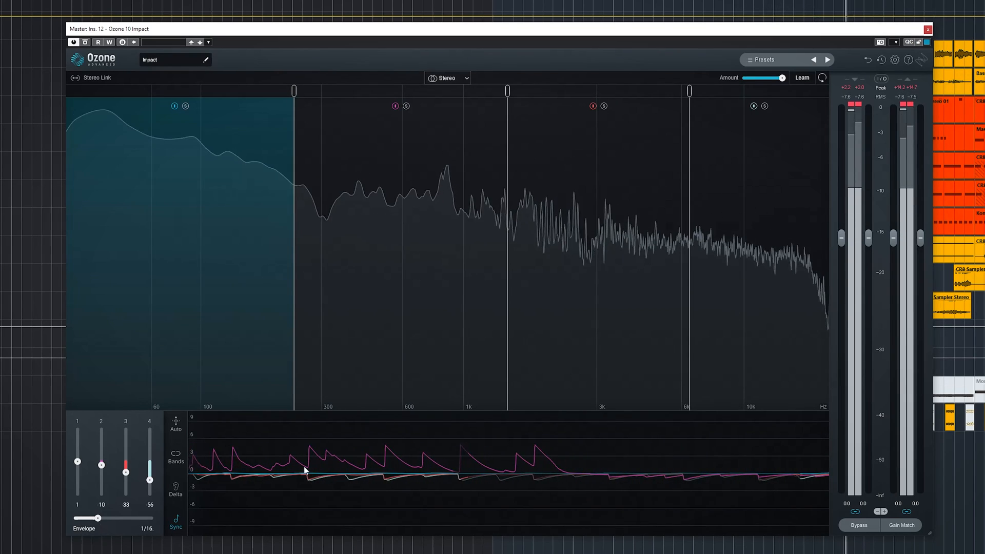
Step: Turn on Delta monitoring in Impact, set bands 1 to 3 to -47, 78 and 35, and adjust band 4
click(176, 490)
drag(102, 465, 125, 450)
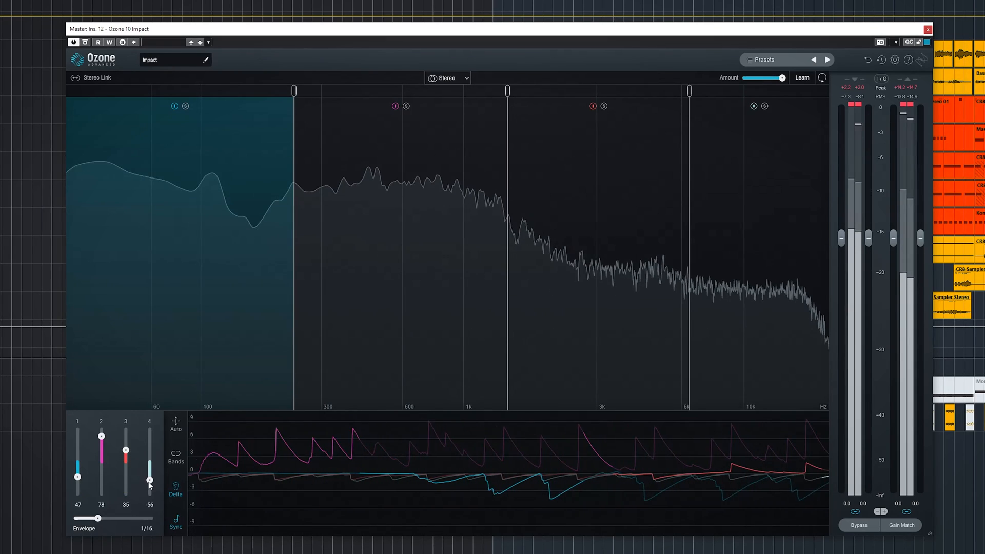
drag(149, 482, 150, 485)
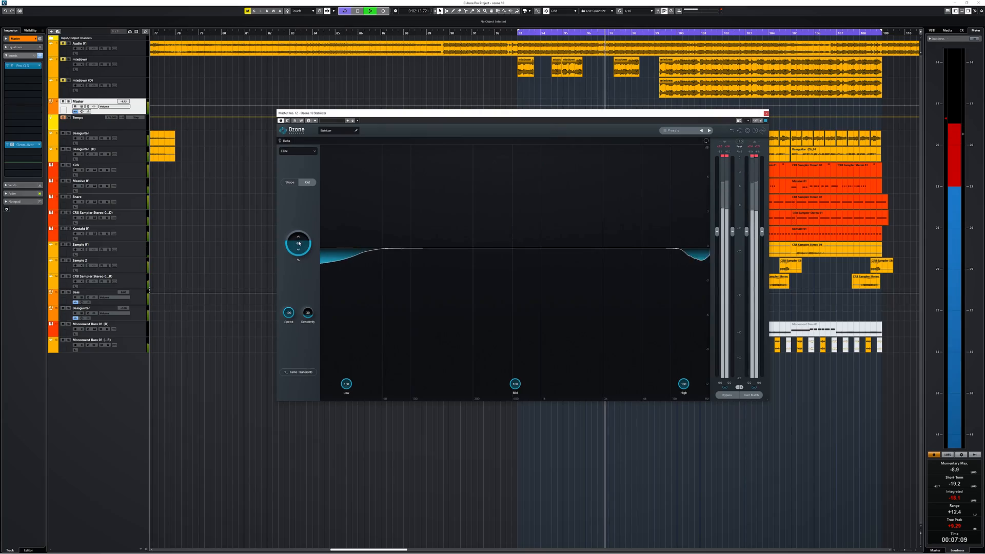
Step: Try different correction amounts for the Stabilizer in Cut mode, and set the amount to 55
drag(304, 228, 304, 248)
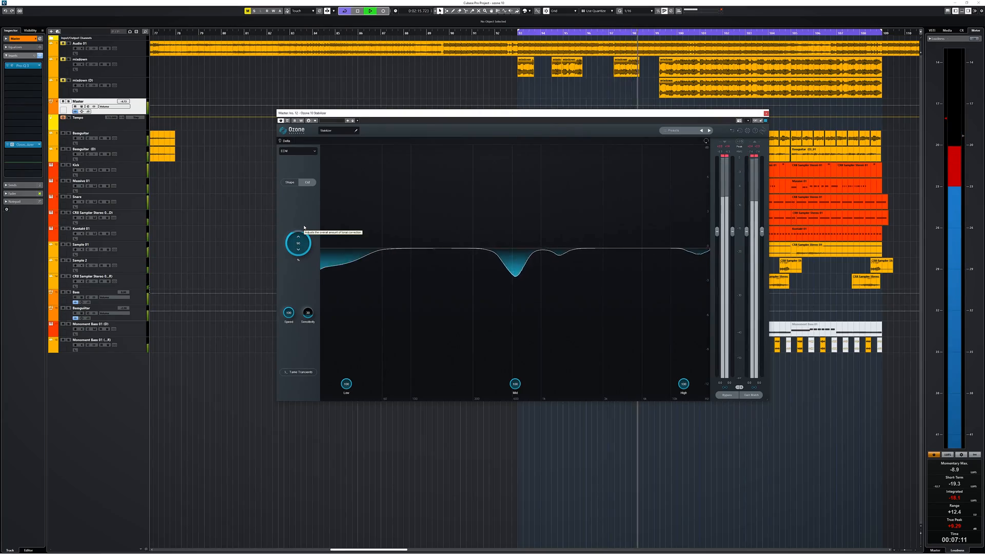
drag(147, 263, 147, 265)
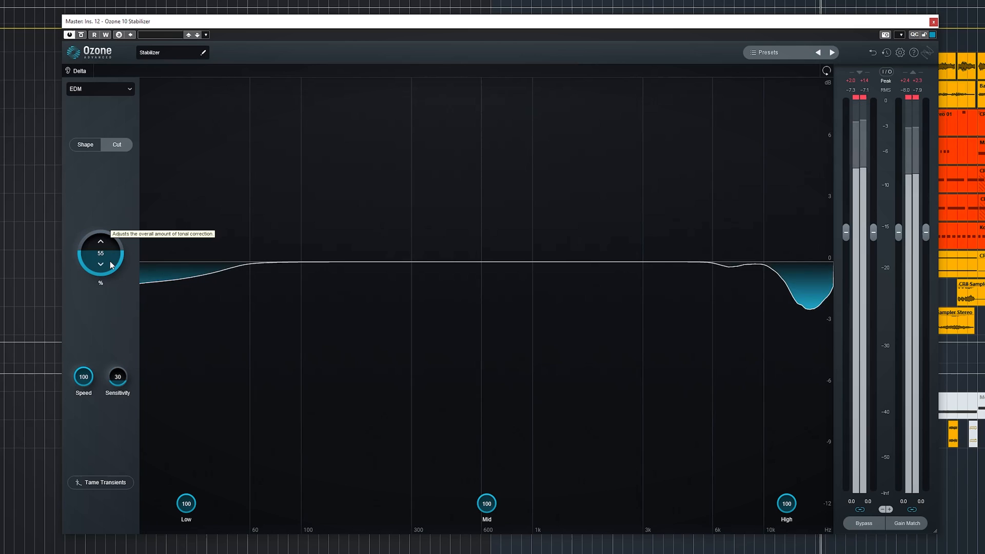
Step: Try the Hip-hop target in the Stabilizer and return the target to EDM
click(113, 89)
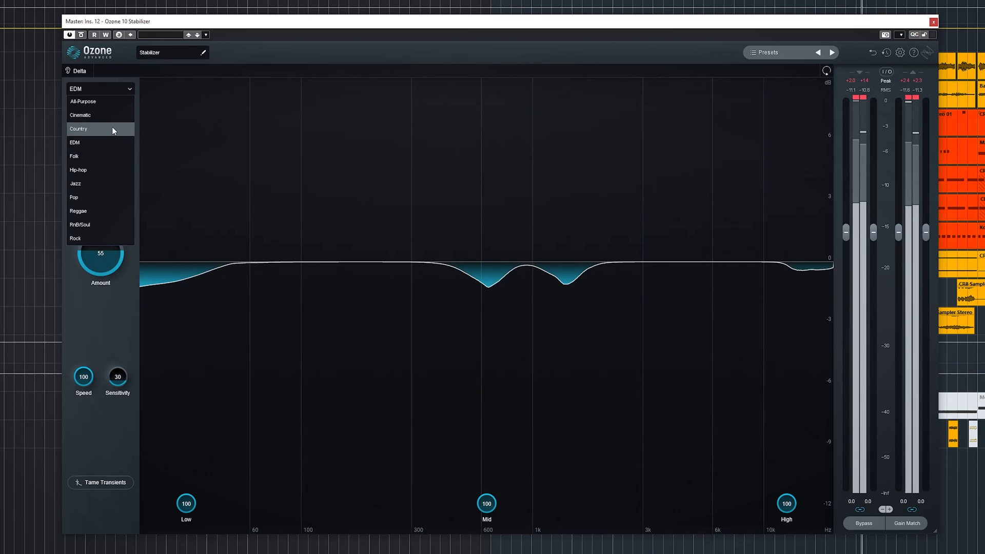
click(92, 173)
click(106, 87)
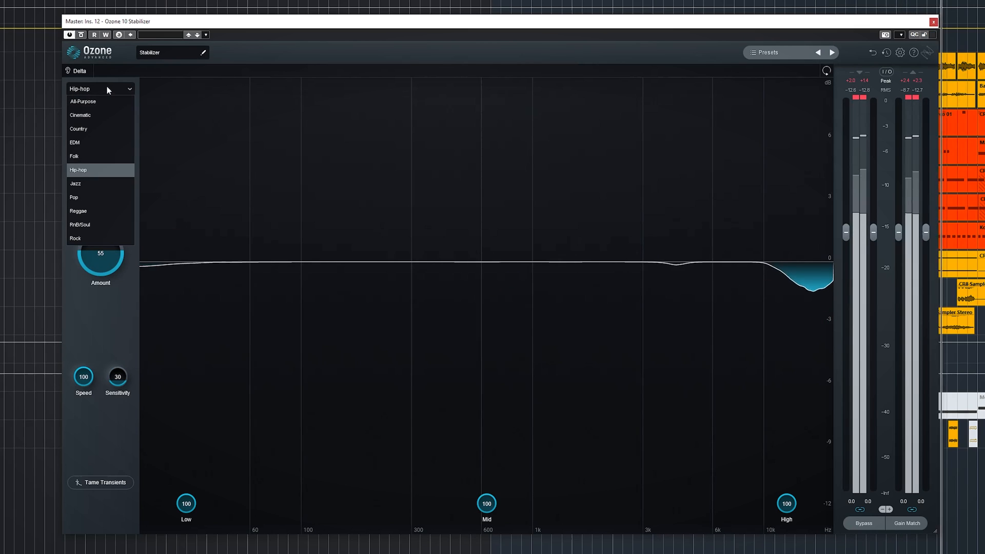
click(97, 139)
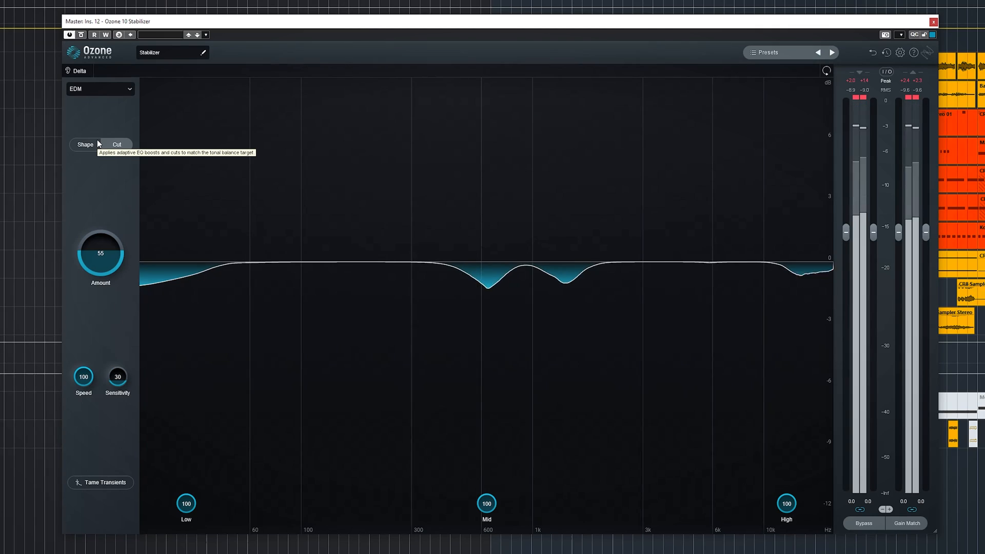
Step: Lower the Stabilizer's Speed and Sensitivity in Cut mode
drag(84, 377, 87, 429)
drag(117, 376, 108, 426)
Step: Switch the Stabilizer to Shape mode with an amount of 72, and toggle Tame Transients
click(85, 144)
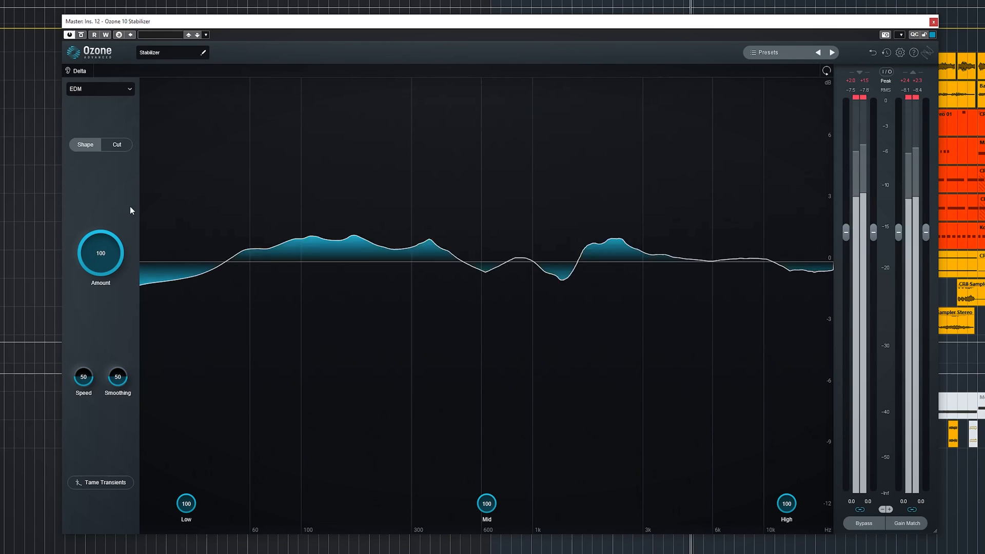
drag(100, 253, 104, 291)
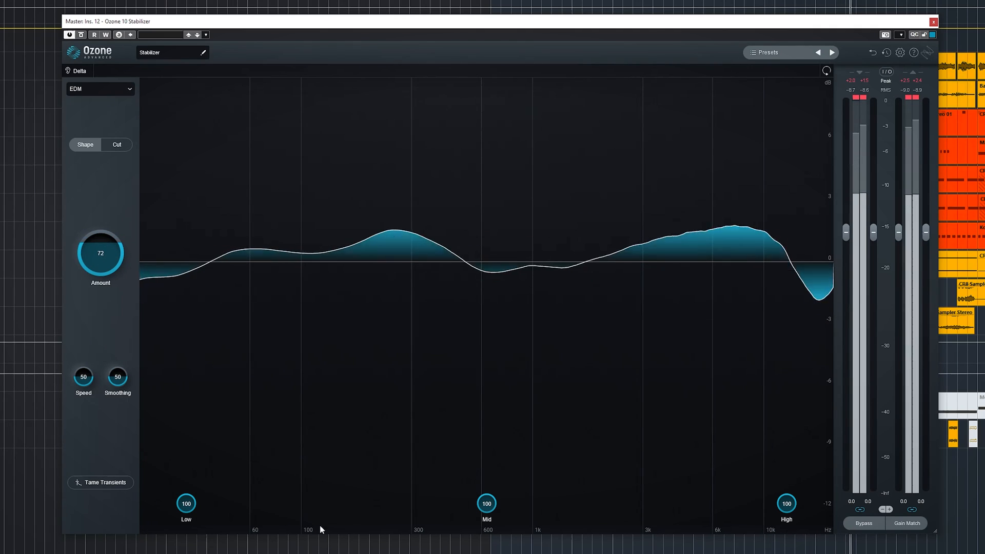
click(105, 485)
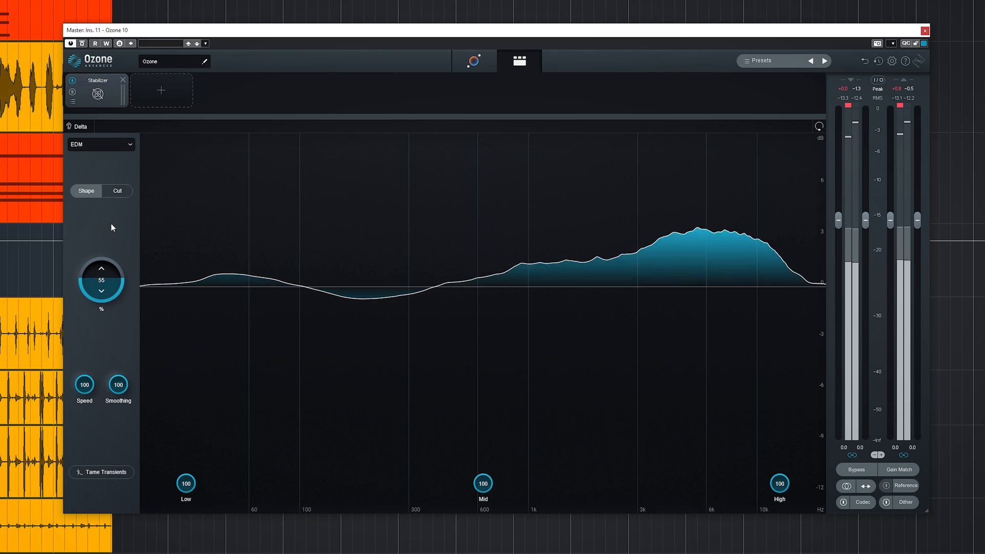
Step: In the main Ozone instance's Stabilizer, raise the amount to 100 and set Speed to 35 and Smoothing to 62
drag(110, 211, 116, 166)
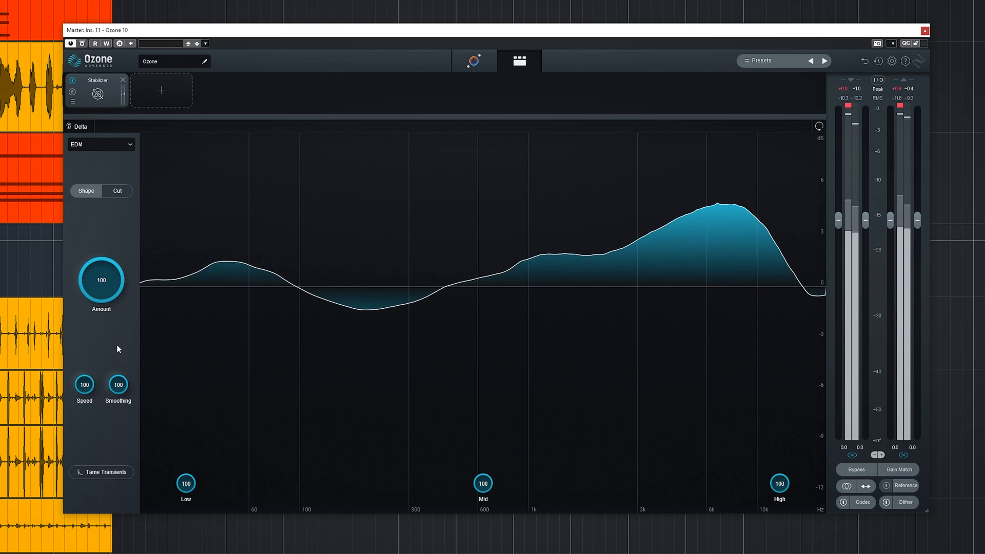
drag(87, 390, 85, 427)
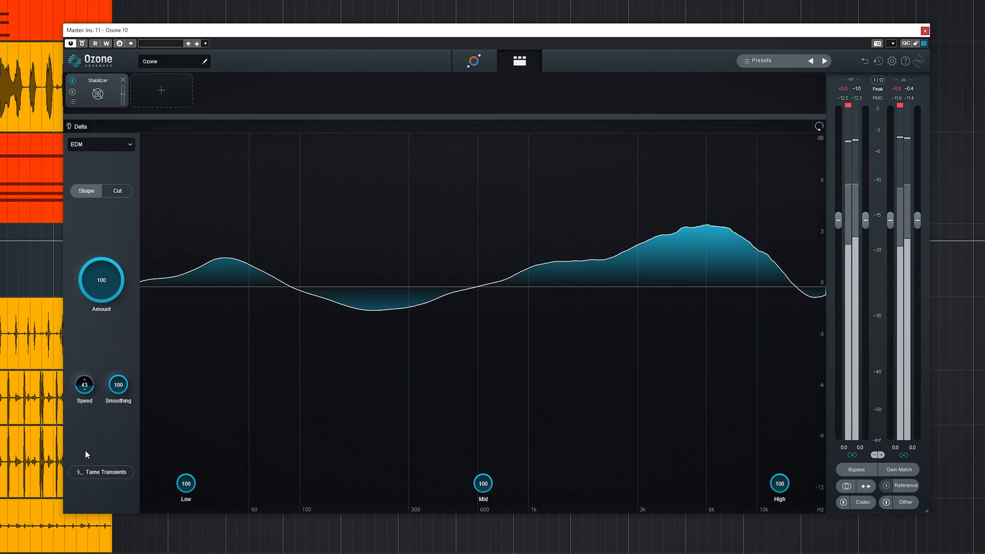
mouse_move(117, 416)
mouse_down()
mouse_move(114, 442)
mouse_move(117, 431)
mouse_up()
drag(84, 389, 120, 384)
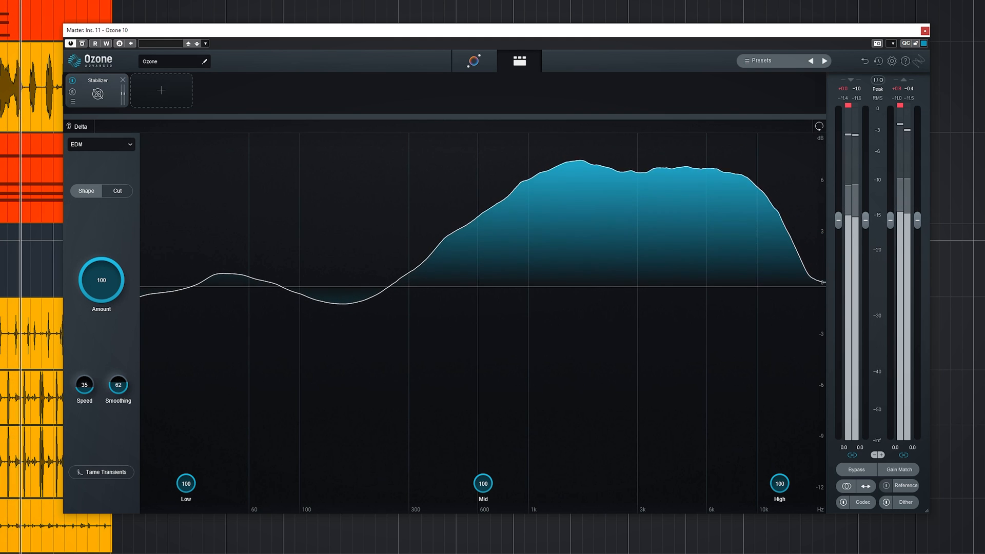